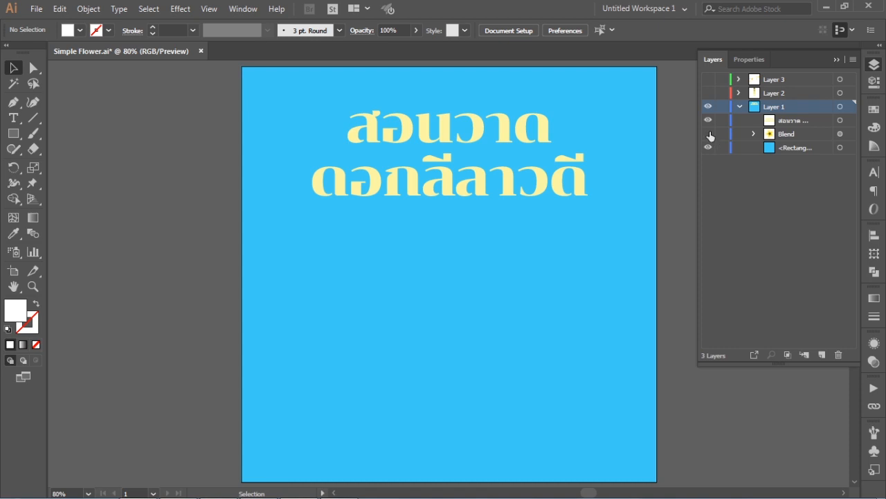
# - Hide Layer 1 with the finished flower, then show and select Layer 2 to work on
pyautogui.click(708, 133)
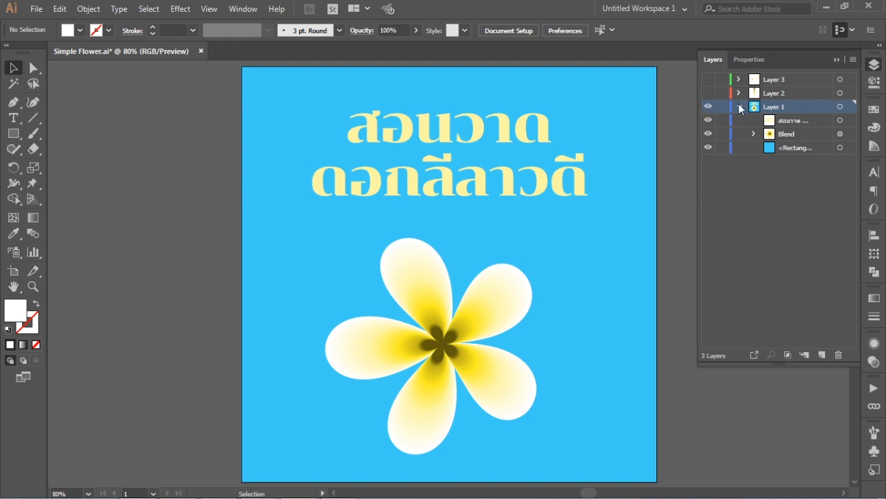
pyautogui.click(739, 106)
pyautogui.click(708, 107)
pyautogui.click(708, 92)
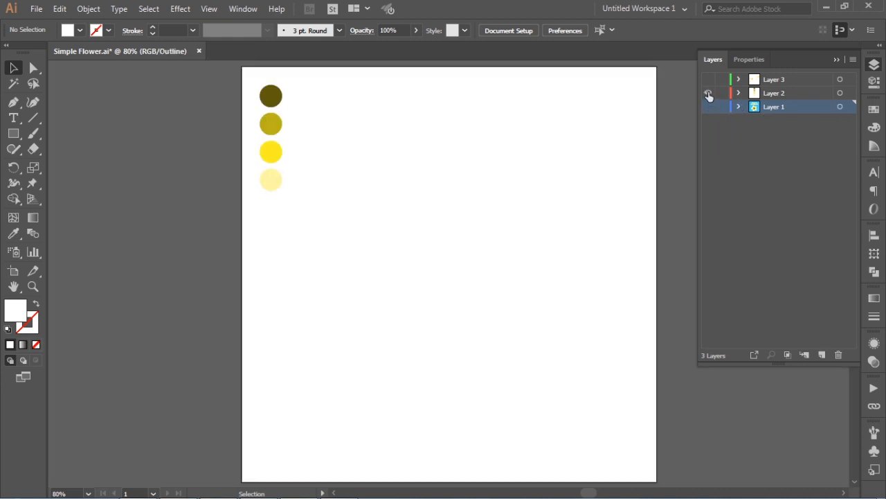
pyautogui.click(766, 91)
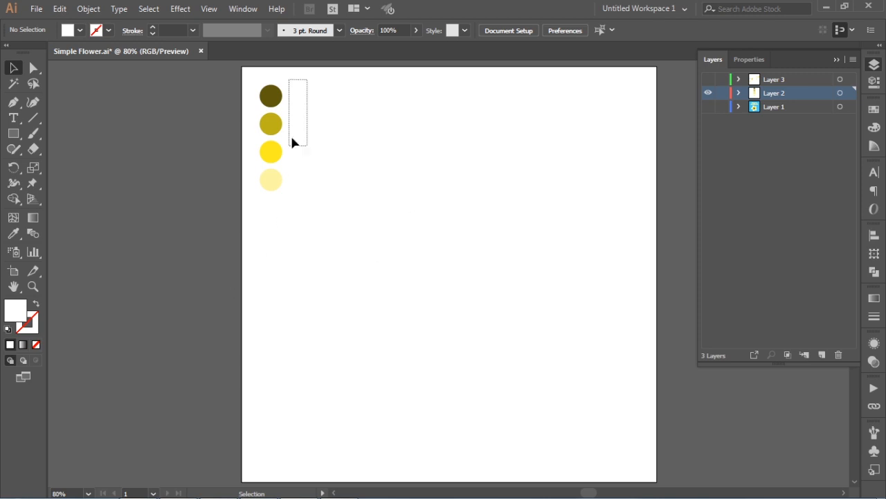
# - Delete the stray empty circle beneath the four color swatches
pyautogui.moveTo(291, 142); pyautogui.dragTo(358, 209)
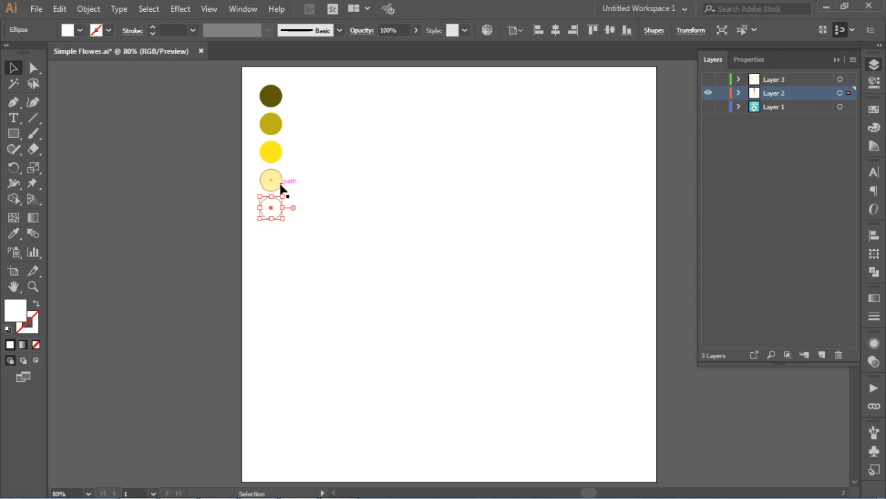
pyautogui.press('Delete')
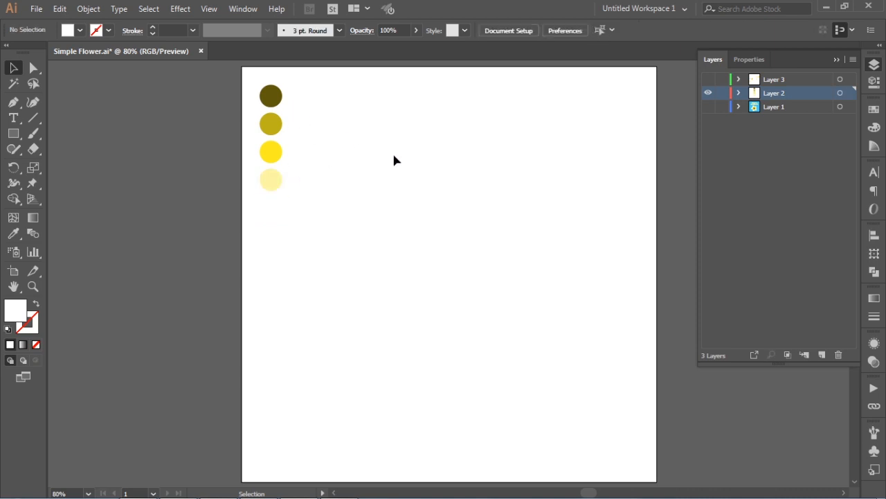
# - Create a polygon with a 50 px radius and 5 sides
pyautogui.click(17, 134)
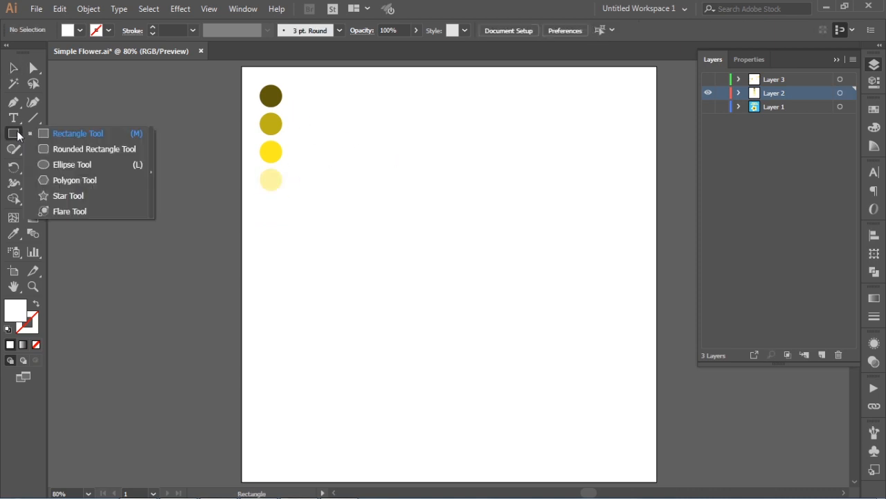
pyautogui.click(52, 182)
pyautogui.click(419, 242)
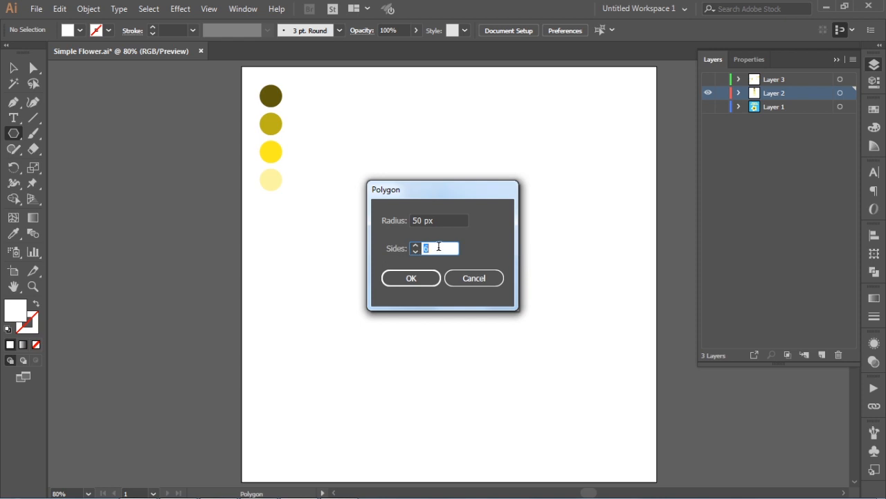
pyautogui.write('5')
pyautogui.click(411, 278)
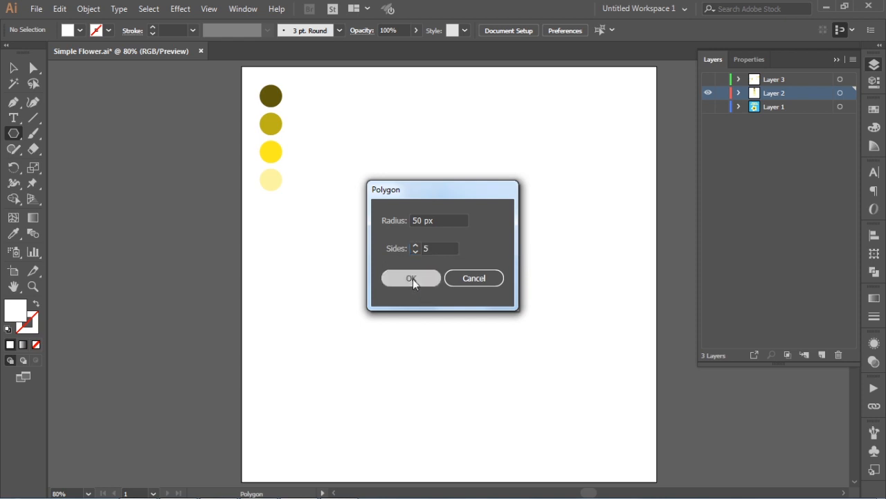
# - Enlarge the pentagon considerably and position it in the middle of the artboard
pyautogui.click(13, 68)
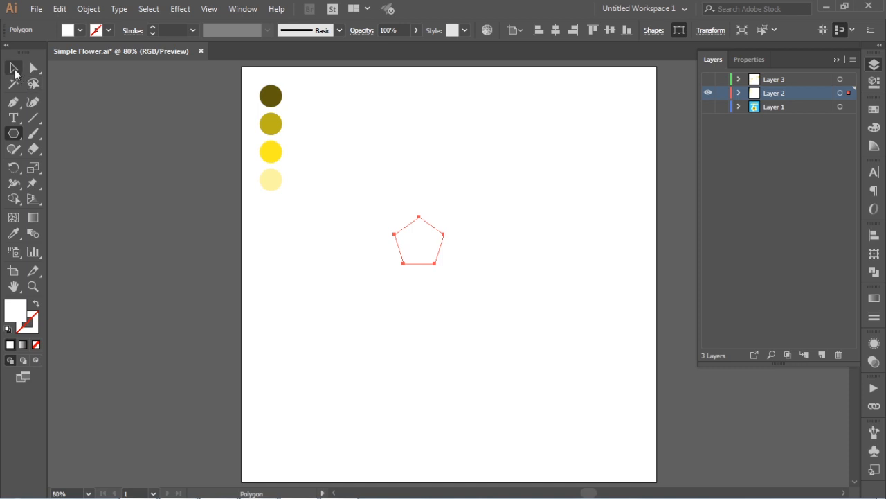
pyautogui.moveTo(442, 216); pyautogui.dragTo(511, 148)
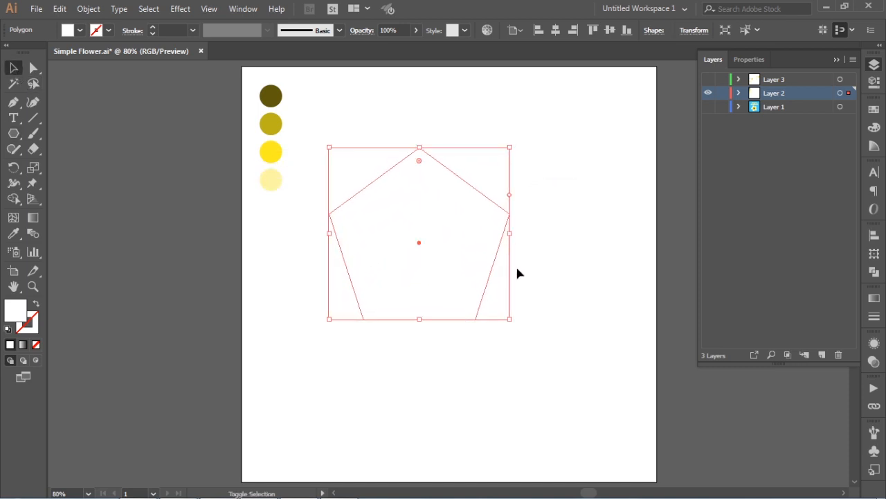
pyautogui.moveTo(472, 243); pyautogui.dragTo(503, 270)
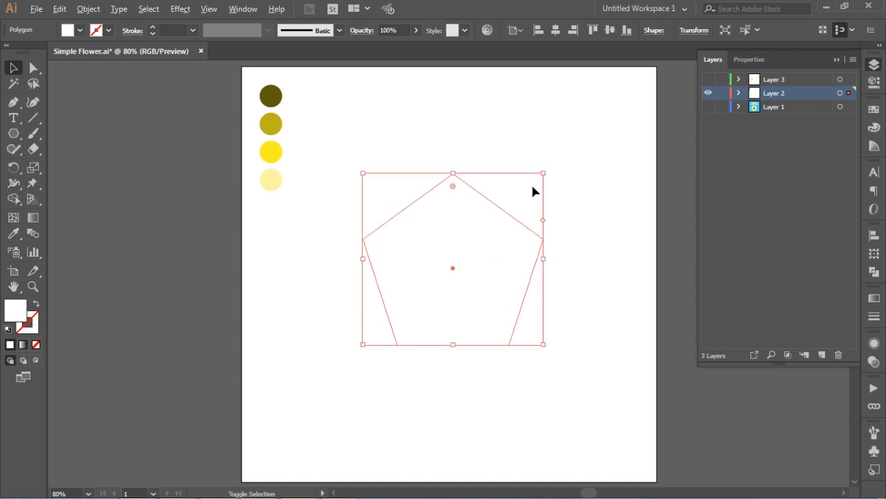
pyautogui.moveTo(544, 173); pyautogui.dragTo(558, 159)
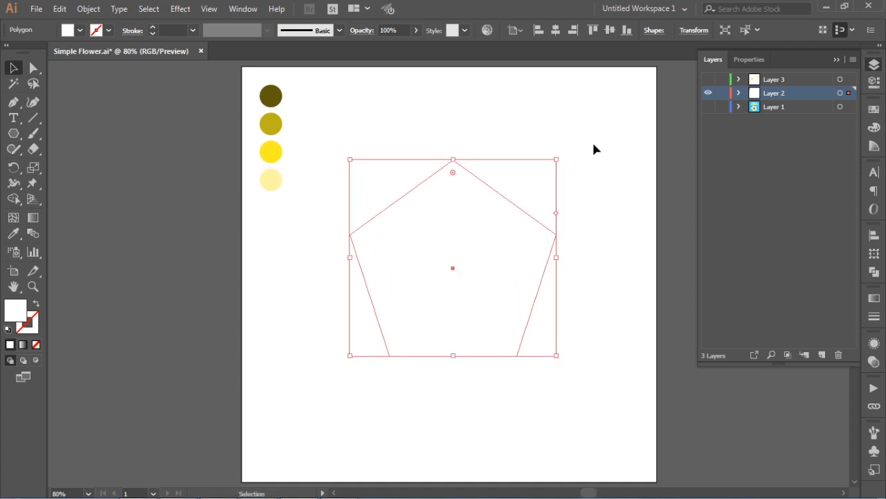
# - Select the large pentagon and copy it
pyautogui.click(594, 149)
pyautogui.click(511, 229)
pyautogui.click(59, 9)
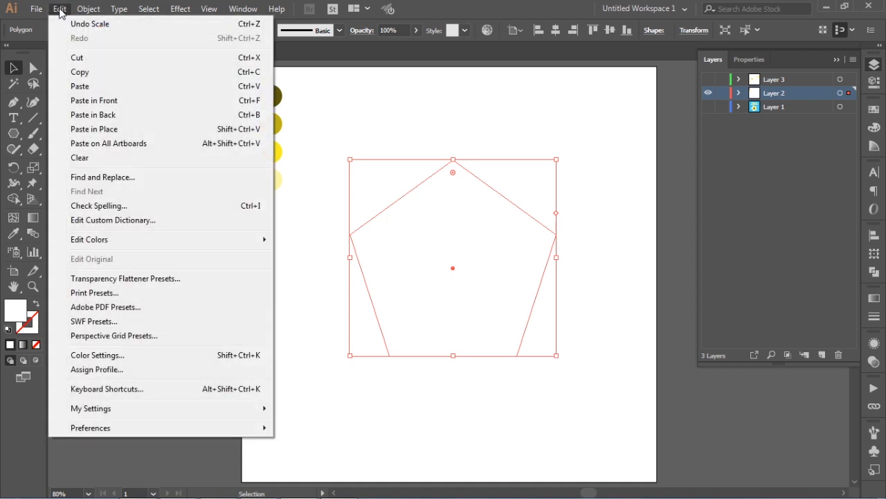
pyautogui.click(70, 72)
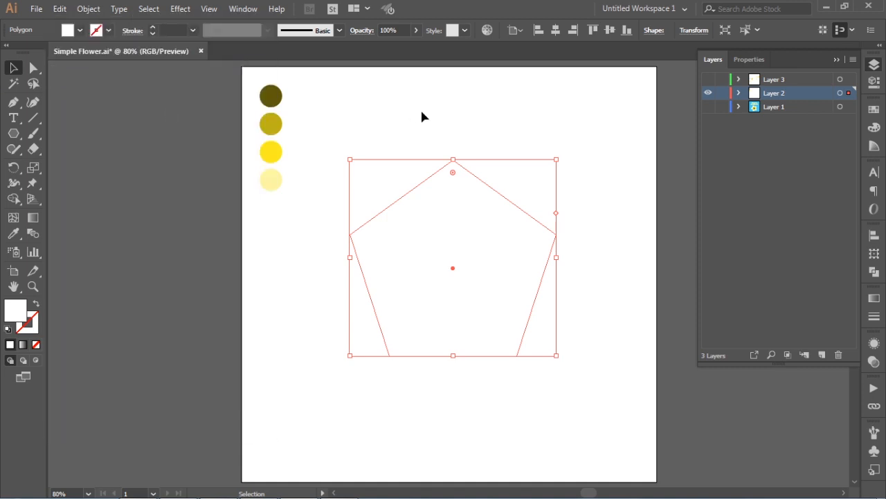
# - Paste a copy of the pentagon in front, shrink it, and fill it with the pale yellow swatch color
pyautogui.click(476, 98)
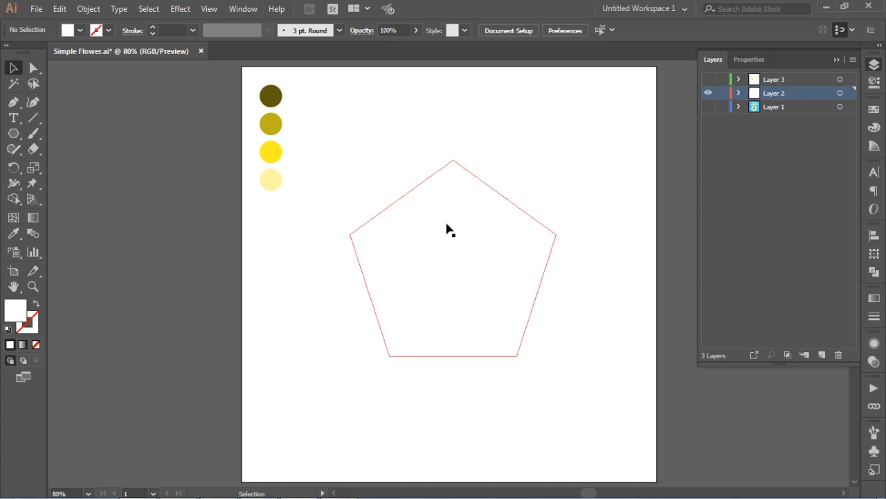
pyautogui.click(451, 231)
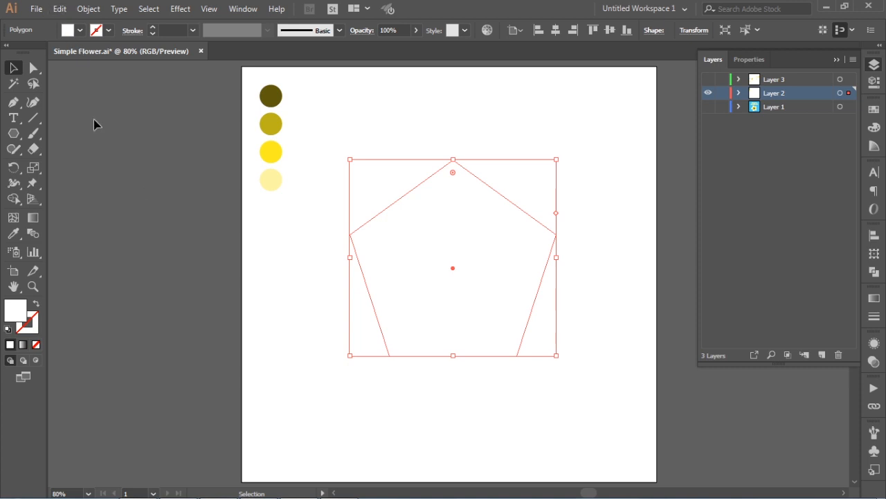
pyautogui.click(60, 9)
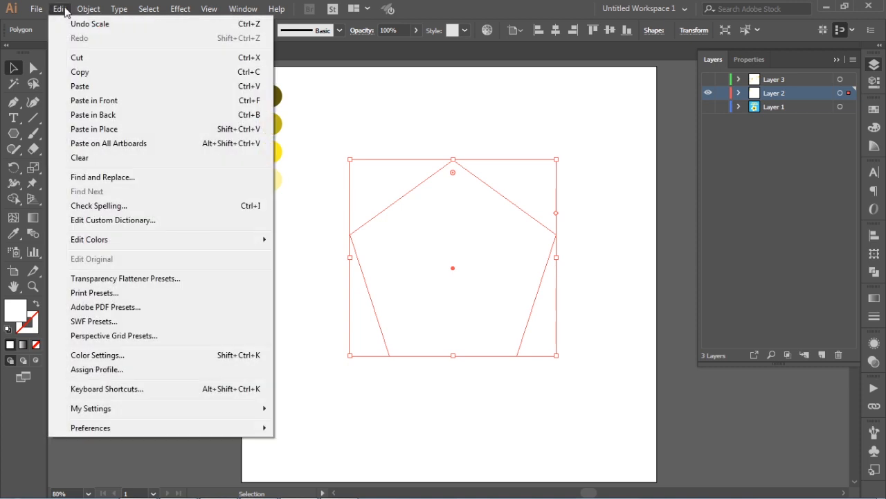
pyautogui.click(96, 103)
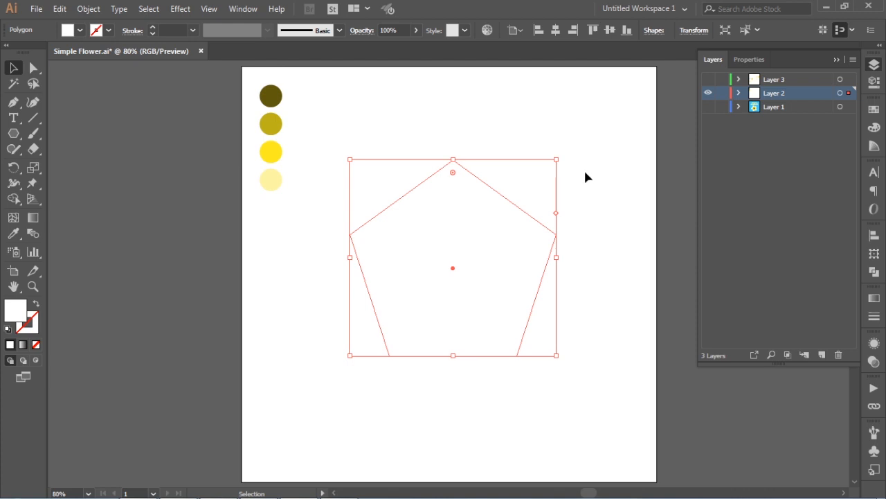
pyautogui.moveTo(559, 159); pyautogui.dragTo(529, 200)
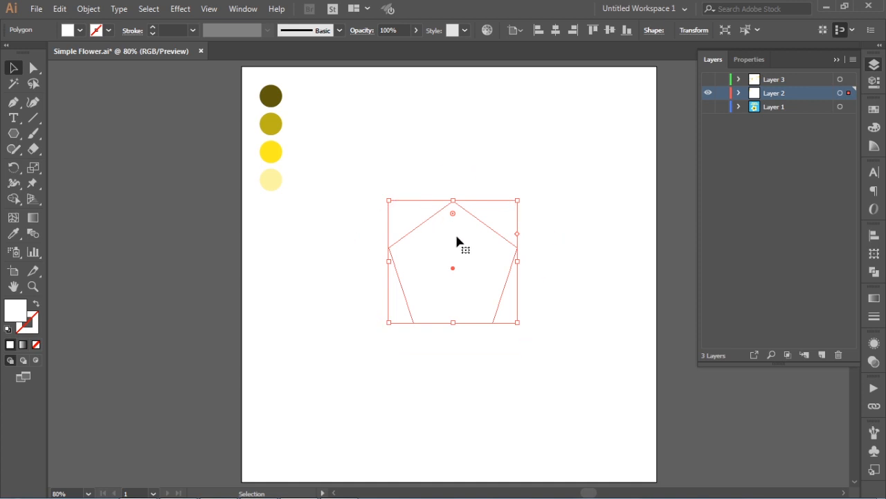
pyautogui.press('i')
pyautogui.click(270, 178)
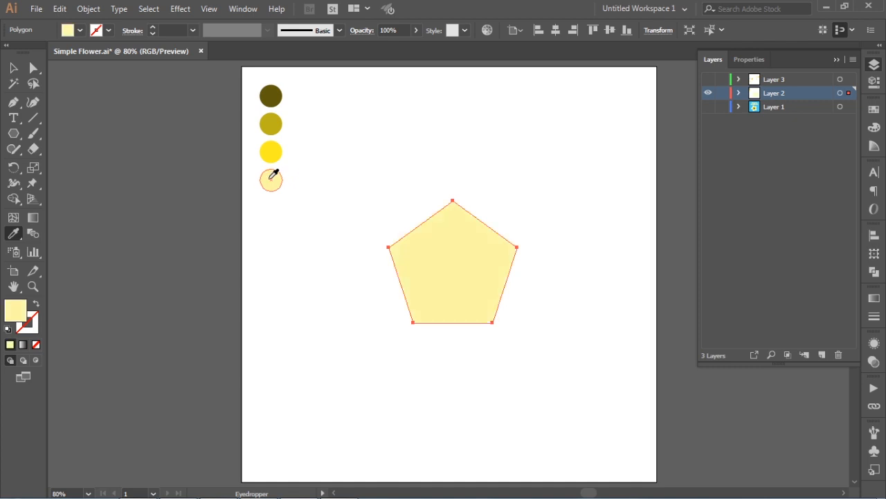
# - Paste another copy in front, shrink it further, and fill it with the bright yellow swatch color
pyautogui.click(13, 68)
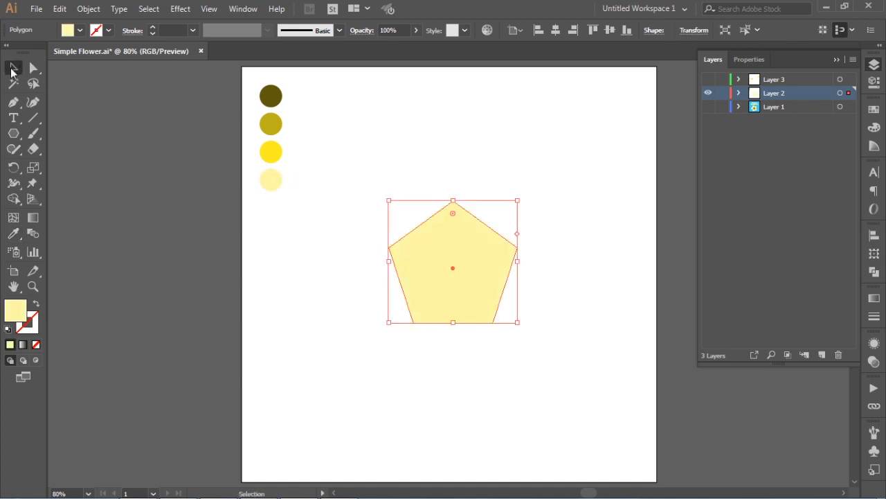
pyautogui.click(60, 8)
pyautogui.click(89, 94)
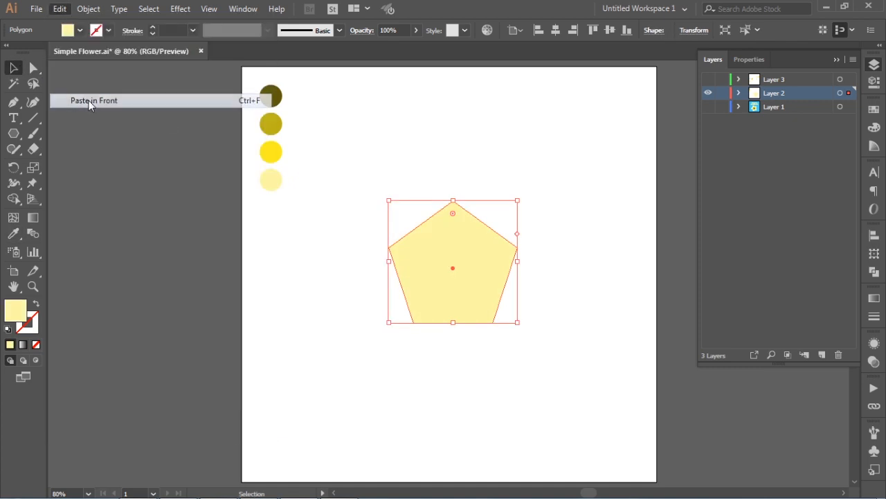
pyautogui.moveTo(557, 159); pyautogui.dragTo(524, 212)
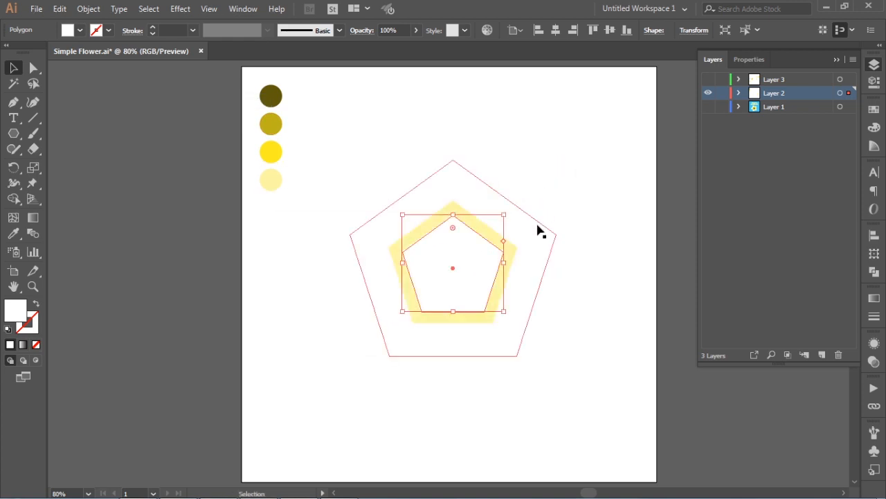
pyautogui.press('i')
pyautogui.click(269, 152)
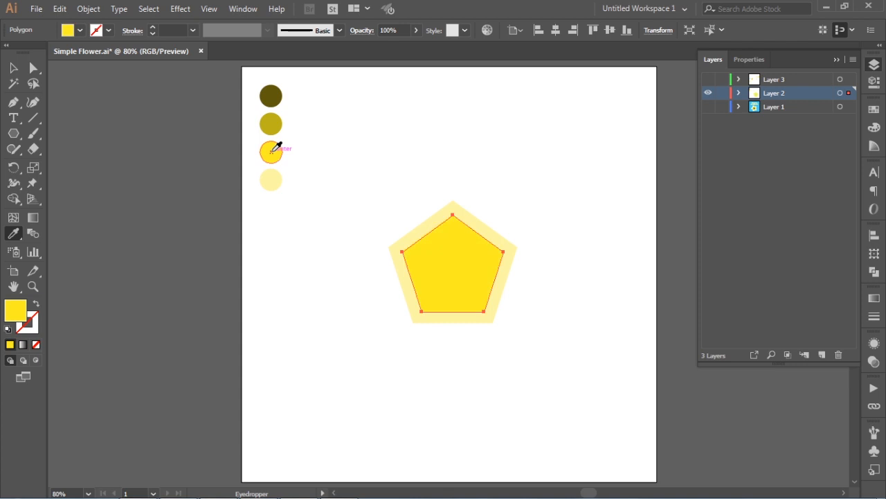
# - Paste another copy in front, shrink it inside the yellow one, and fill it with the olive swatch color
pyautogui.press('v')
pyautogui.click(278, 282)
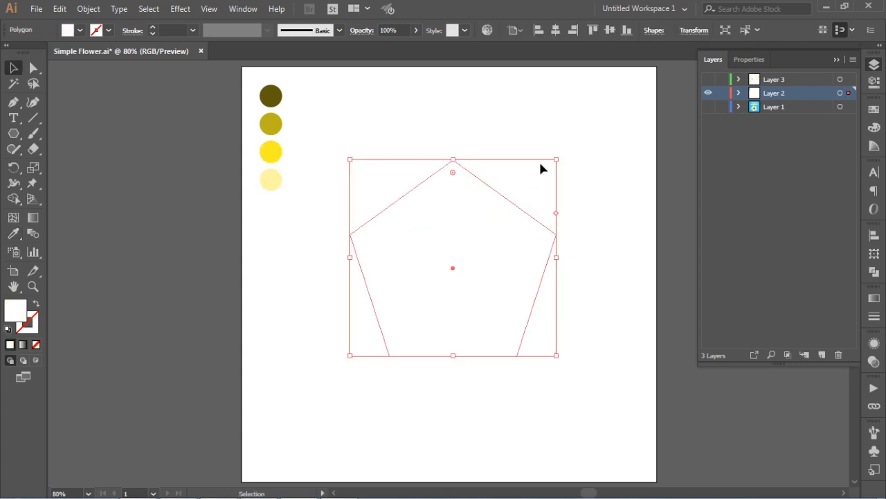
pyautogui.moveTo(556, 159); pyautogui.dragTo(510, 221)
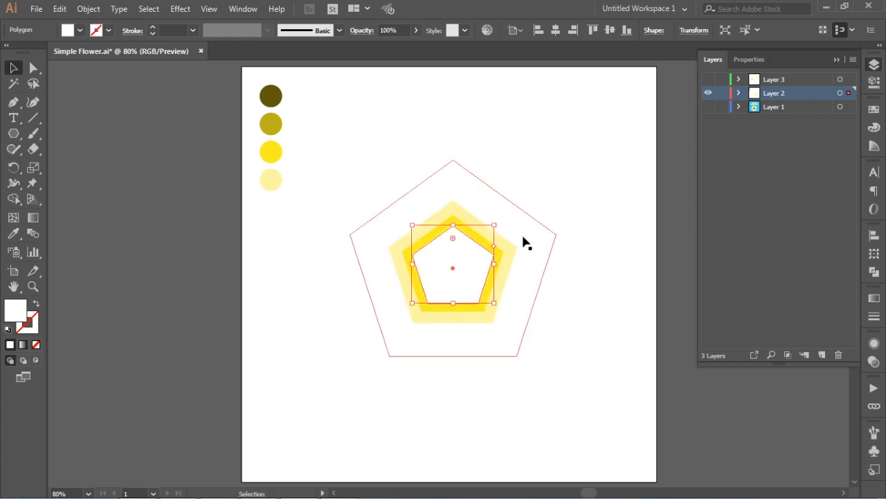
pyautogui.press('i')
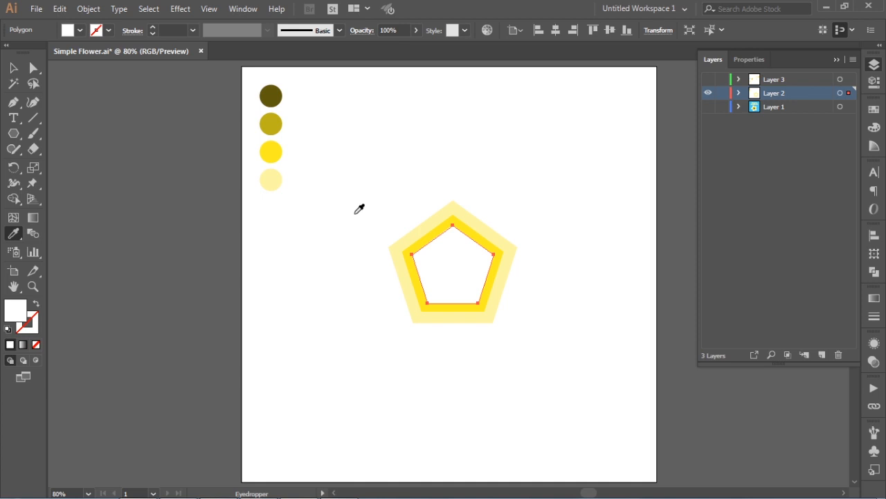
pyautogui.click(270, 119)
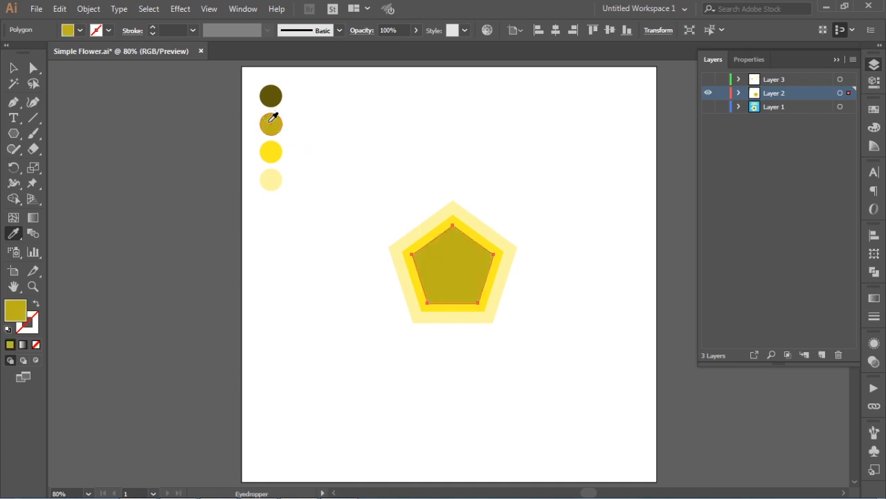
# - Shrink the olive pentagon slightly more
pyautogui.press('v')
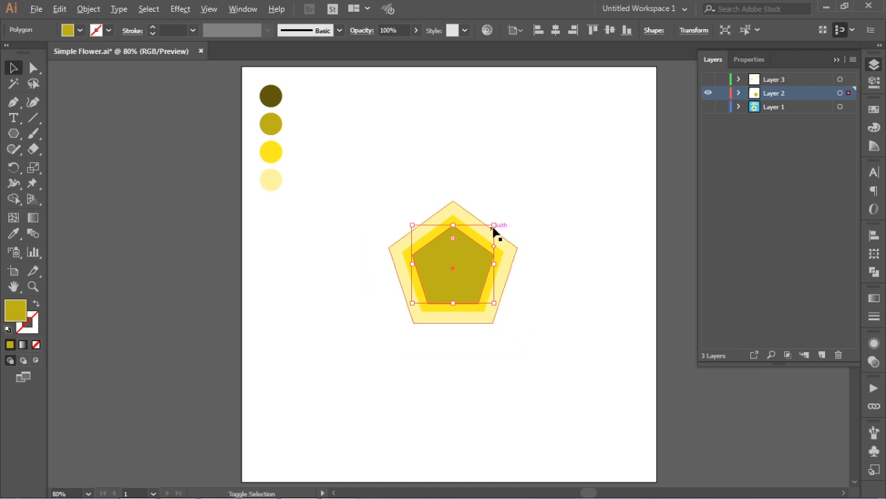
pyautogui.moveTo(493, 225); pyautogui.dragTo(483, 235)
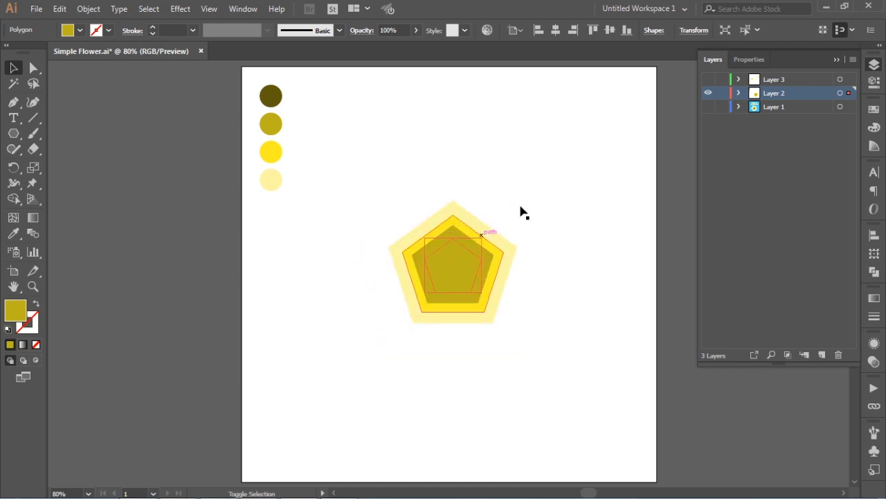
pyautogui.click(545, 179)
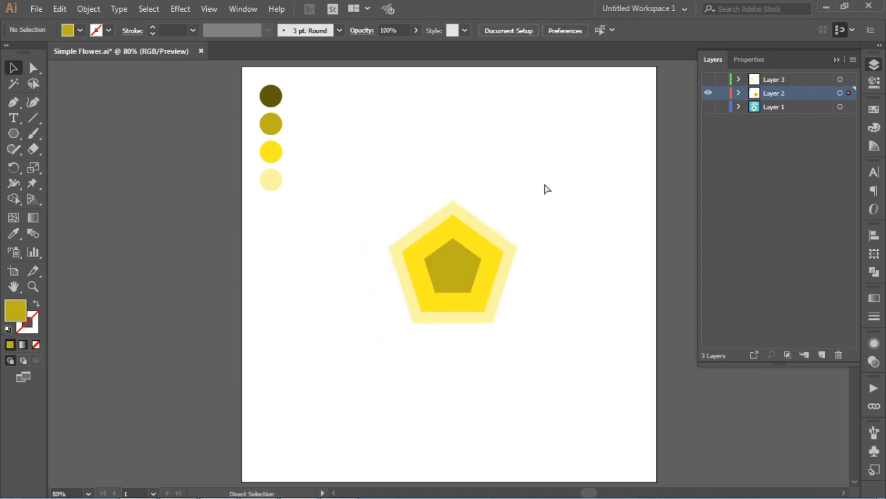
# - Paste another copy in front, shrink it to a small center pentagon, and fill it with the darkest olive swatch
pyautogui.hotkey('ctrl', 'f')
pyautogui.moveTo(556, 159); pyautogui.dragTo(489, 237)
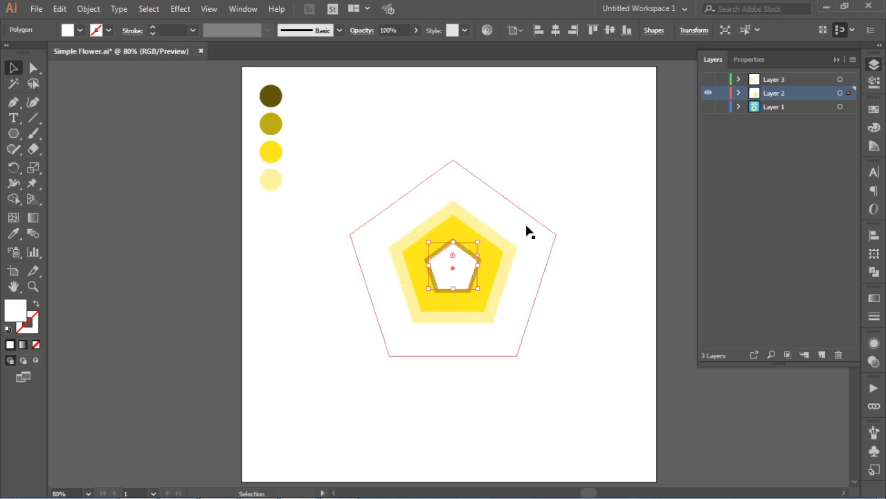
pyautogui.press('i')
pyautogui.click(272, 92)
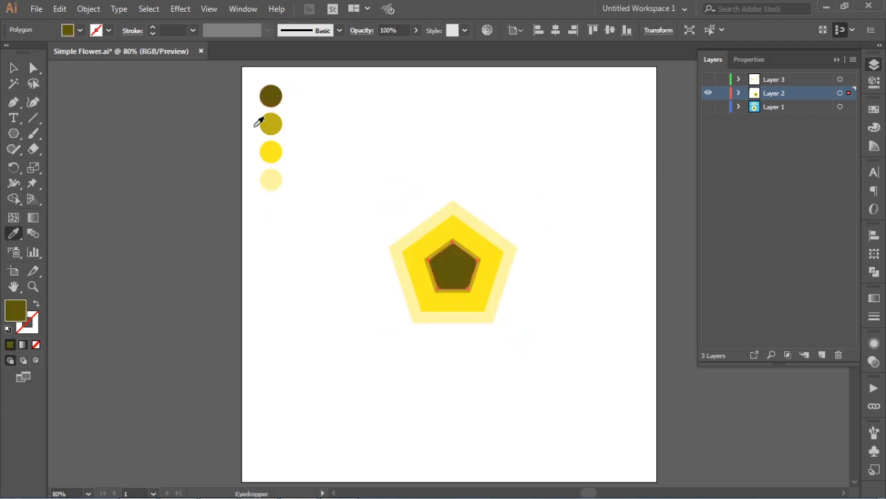
pyautogui.press('v')
pyautogui.click(360, 142)
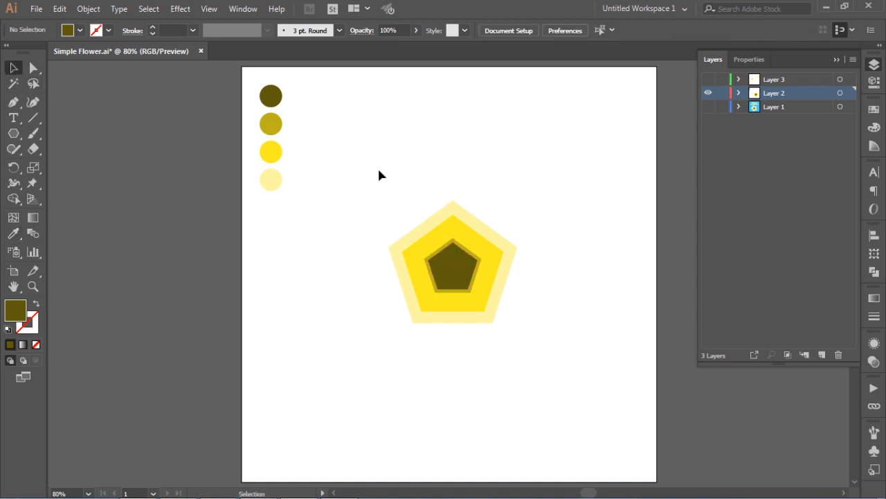
# - Apply a Pucker & Bloat effect to all the pentagons with the bloat set to 94%
pyautogui.moveTo(354, 125); pyautogui.dragTo(565, 397)
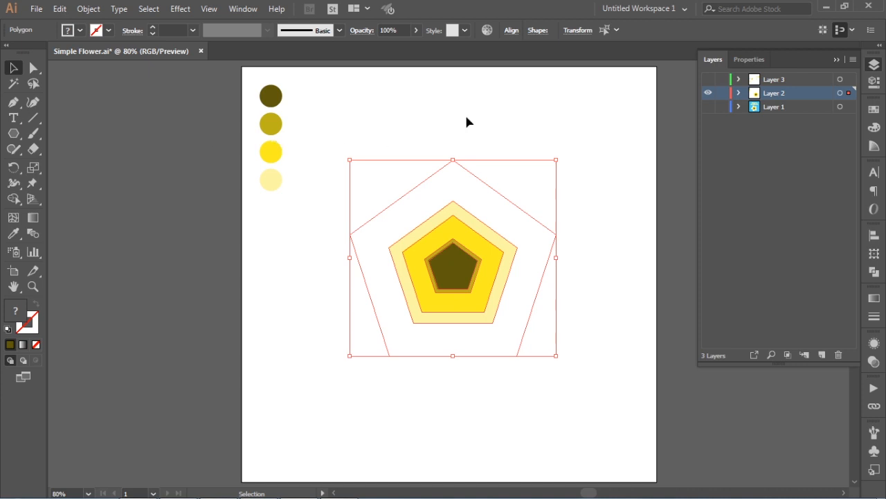
pyautogui.click(179, 9)
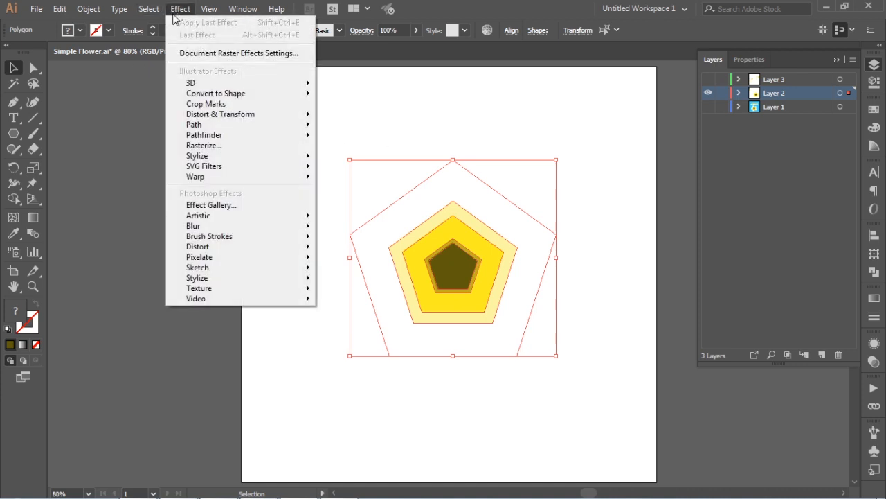
pyautogui.moveTo(247, 115)
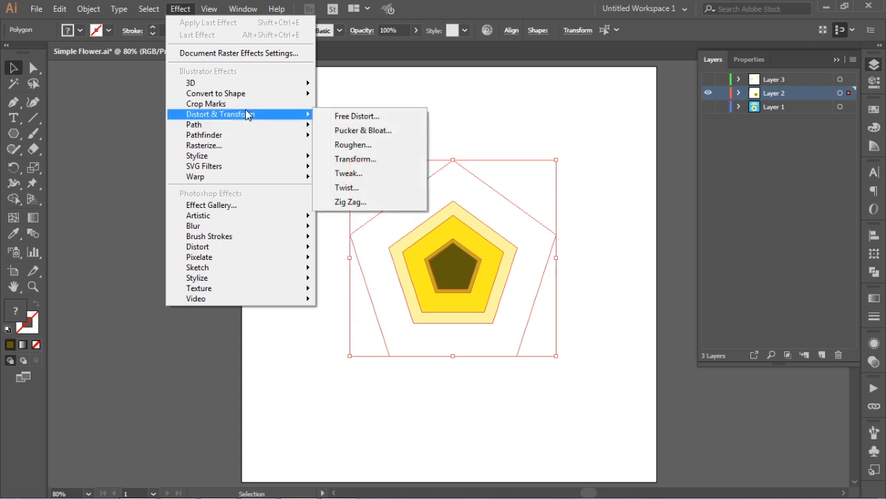
pyautogui.click(387, 133)
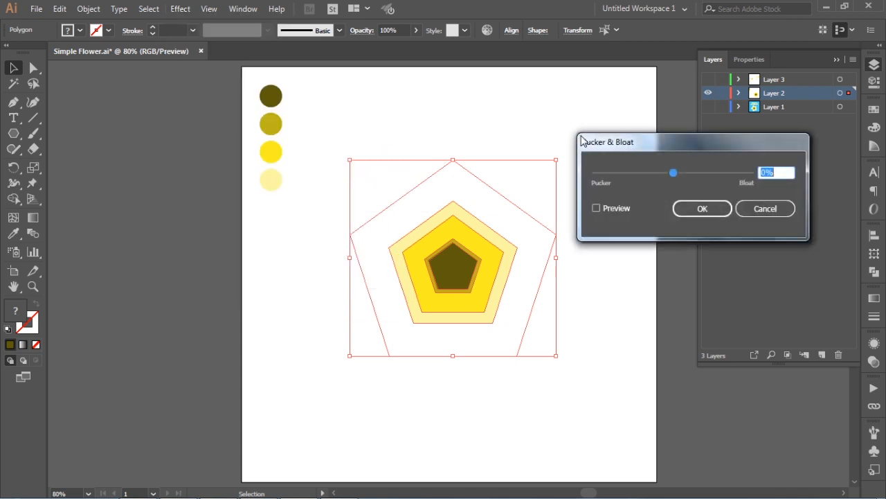
pyautogui.click(610, 206)
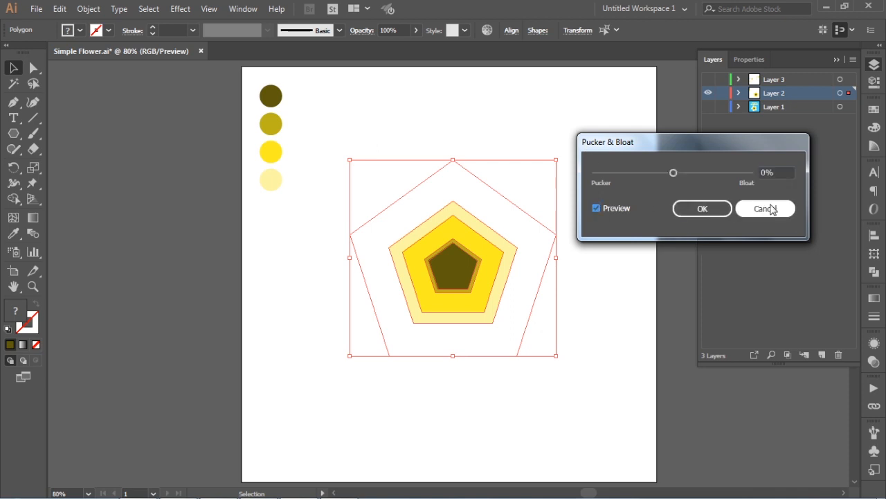
pyautogui.click(786, 172)
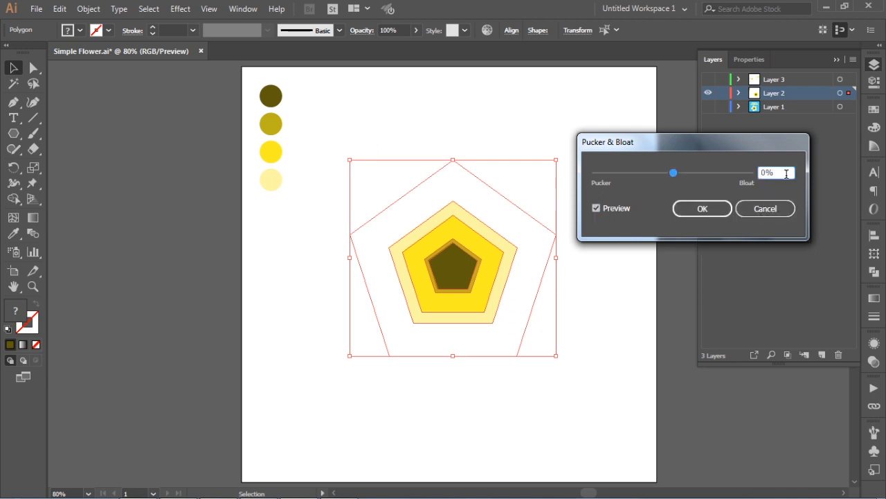
pyautogui.moveTo(673, 173); pyautogui.dragTo(710, 173)
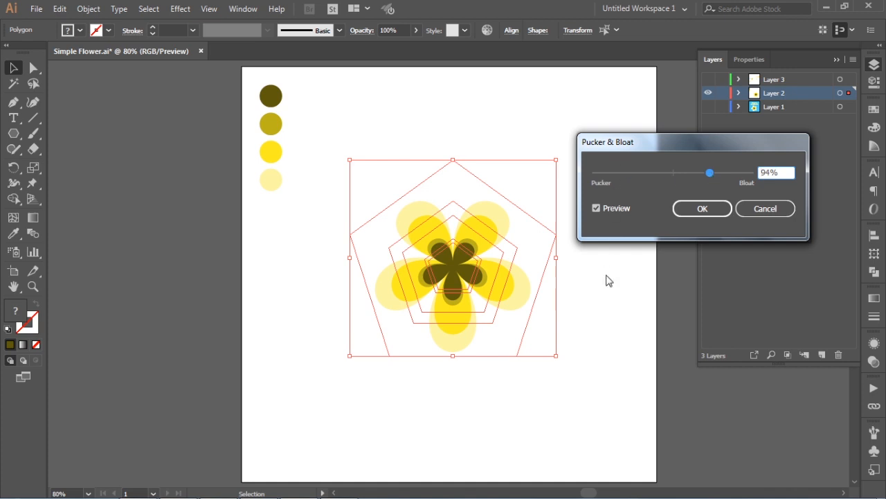
pyautogui.click(693, 210)
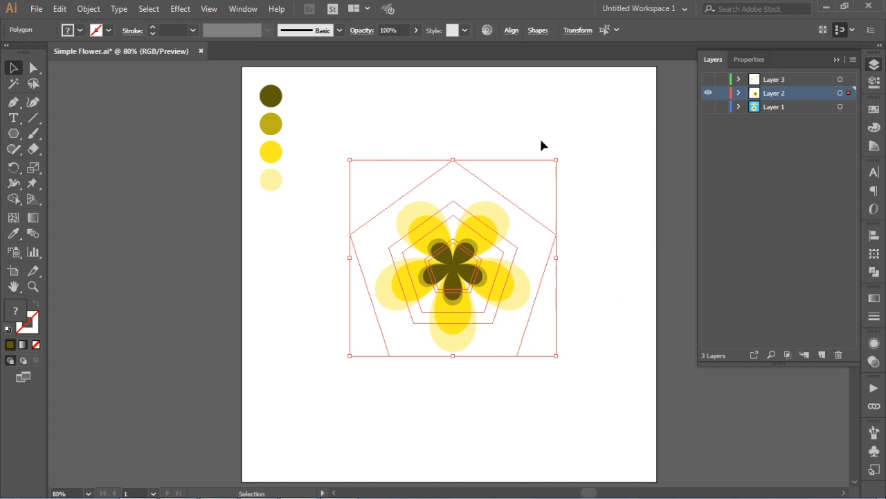
pyautogui.click(566, 149)
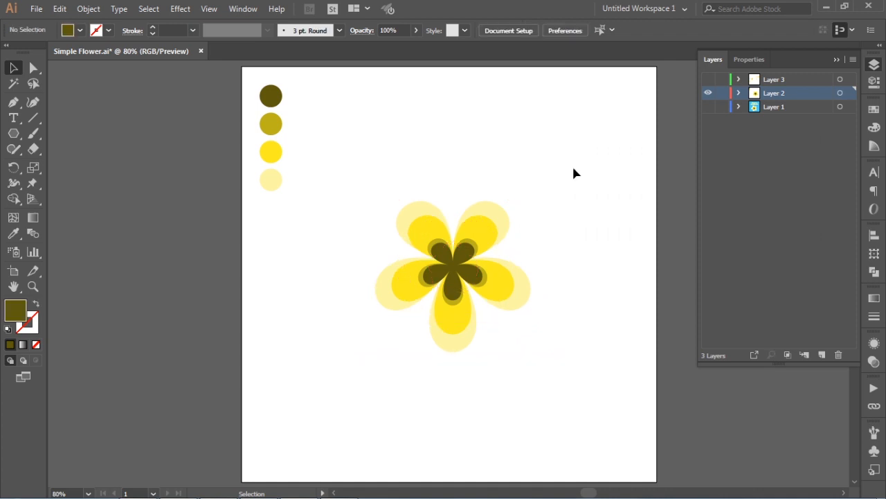
# - Enlarge the olive petal shape slightly around the dark center
pyautogui.click(474, 244)
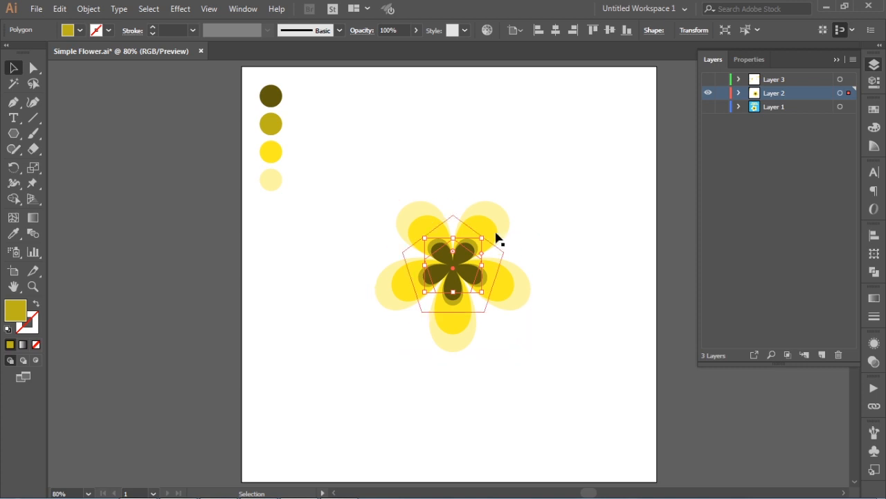
pyautogui.moveTo(485, 239); pyautogui.dragTo(497, 239)
pyautogui.click(580, 200)
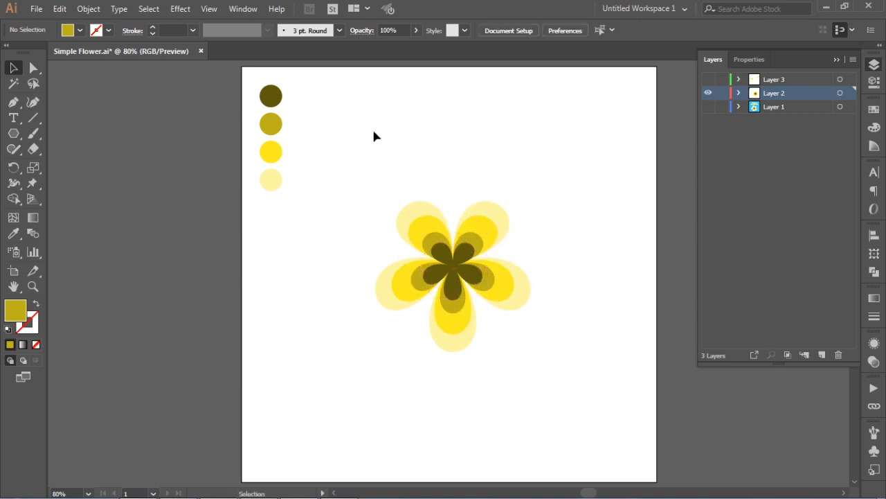
# - Select all the petal shapes and make a blend from them
pyautogui.moveTo(350, 113); pyautogui.dragTo(548, 393)
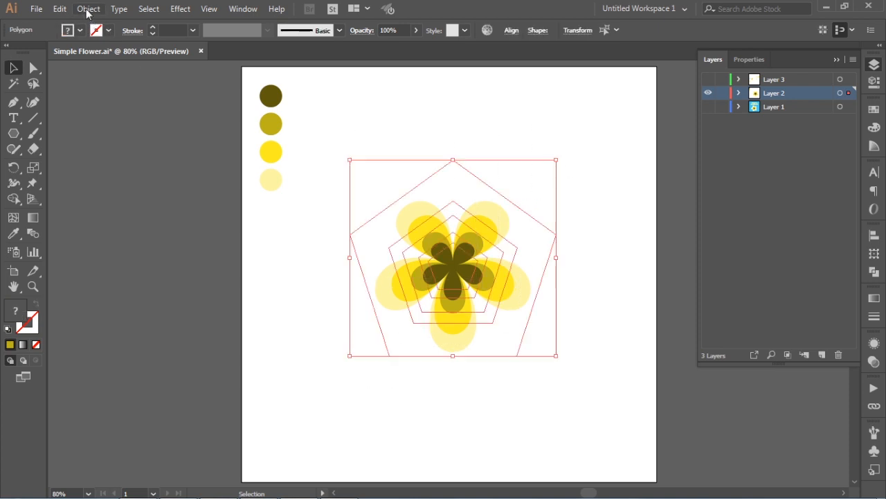
pyautogui.click(88, 9)
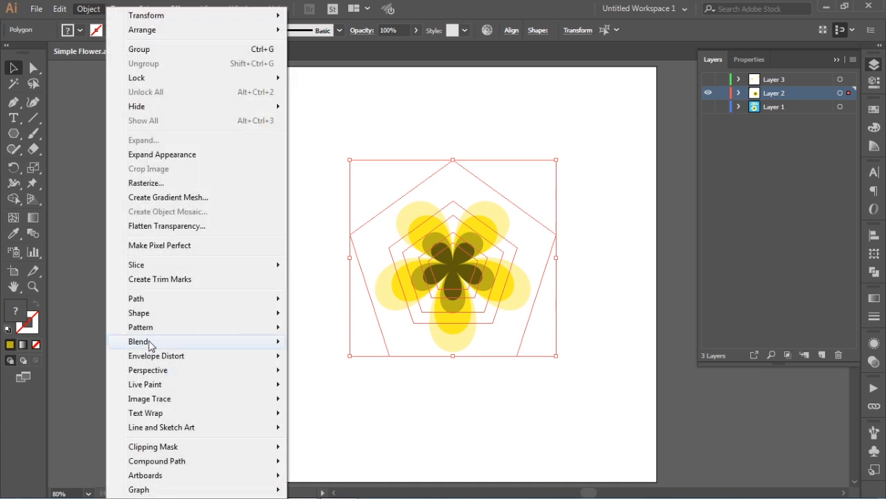
pyautogui.moveTo(151, 343)
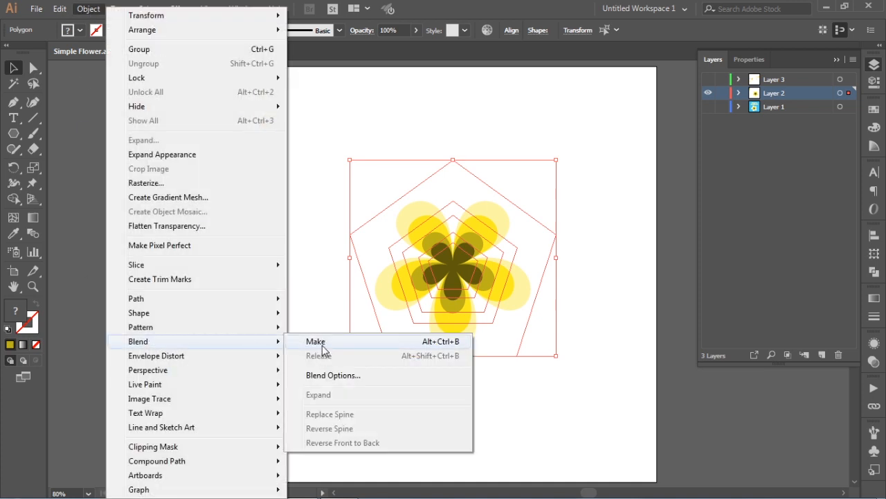
pyautogui.click(315, 342)
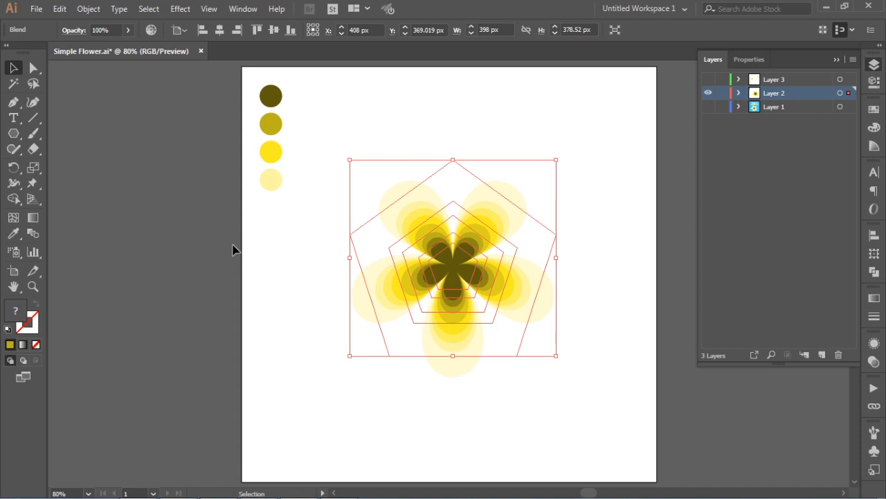
# - Set the blend options to Specified Steps with 7 steps
pyautogui.click(89, 9)
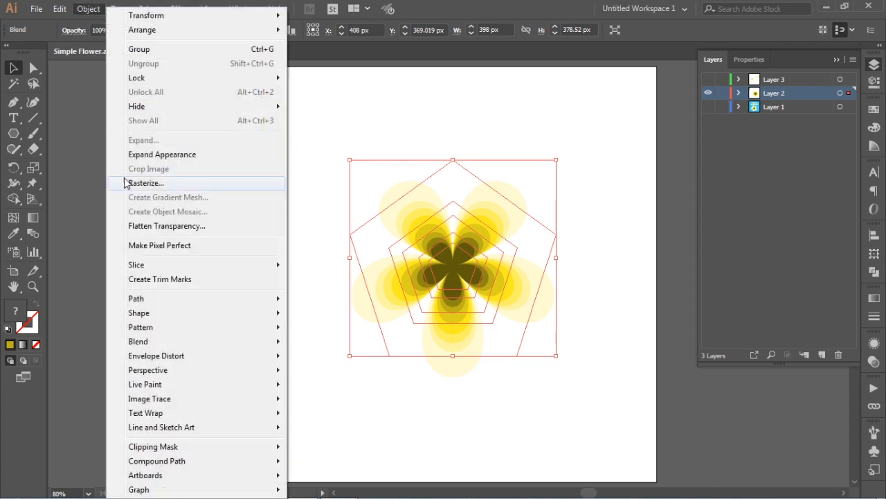
pyautogui.moveTo(142, 342)
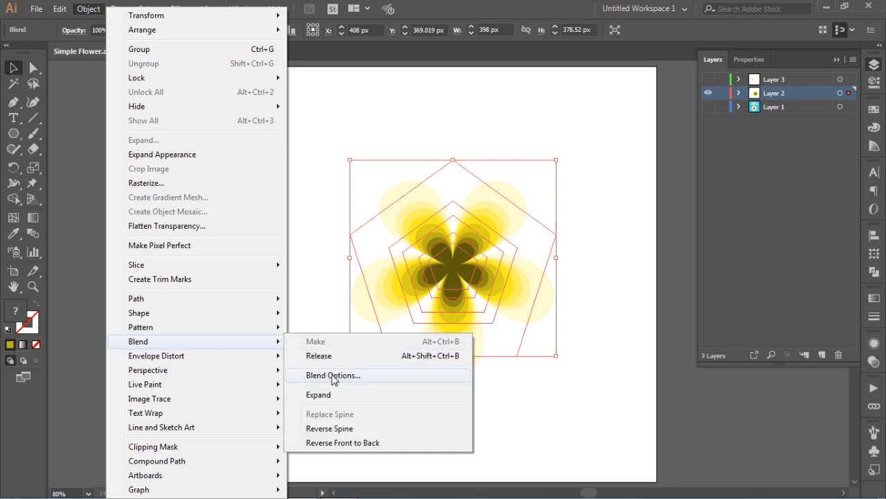
pyautogui.click(333, 375)
pyautogui.click(583, 293)
pyautogui.click(581, 322)
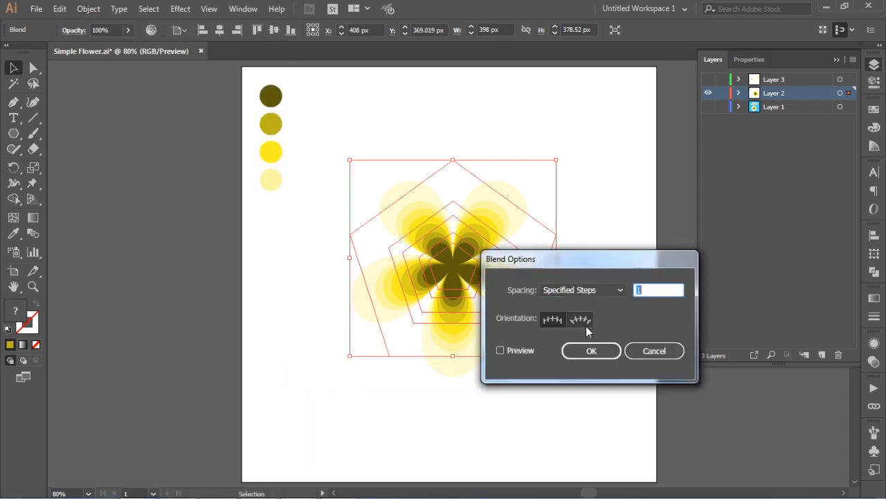
pyautogui.click(499, 350)
pyautogui.click(655, 290)
pyautogui.press('Up')
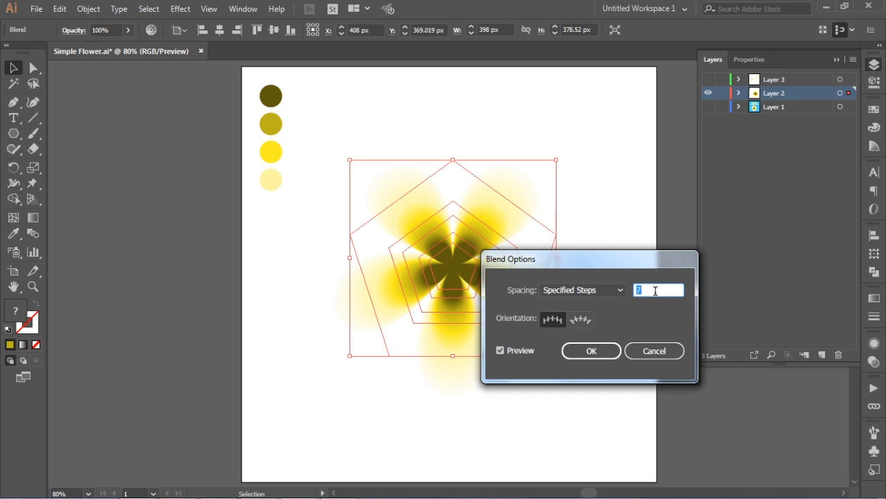
pyautogui.click(597, 353)
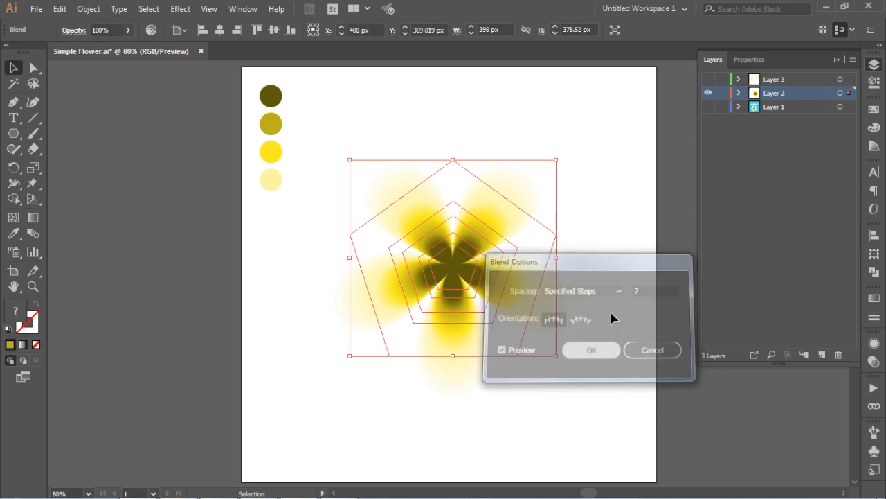
pyautogui.click(602, 149)
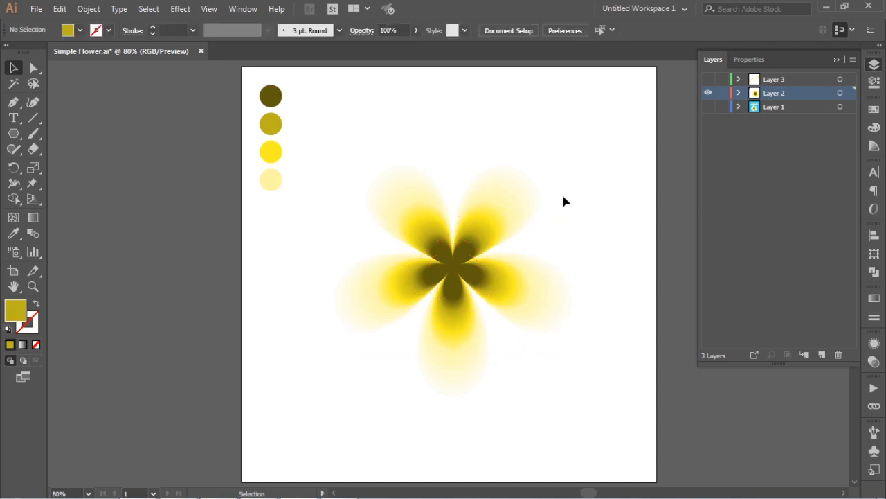
# - Draw a rectangle covering the whole artboard with the Rectangle tool
pyautogui.click(537, 207)
pyautogui.click(578, 123)
pyautogui.press('m')
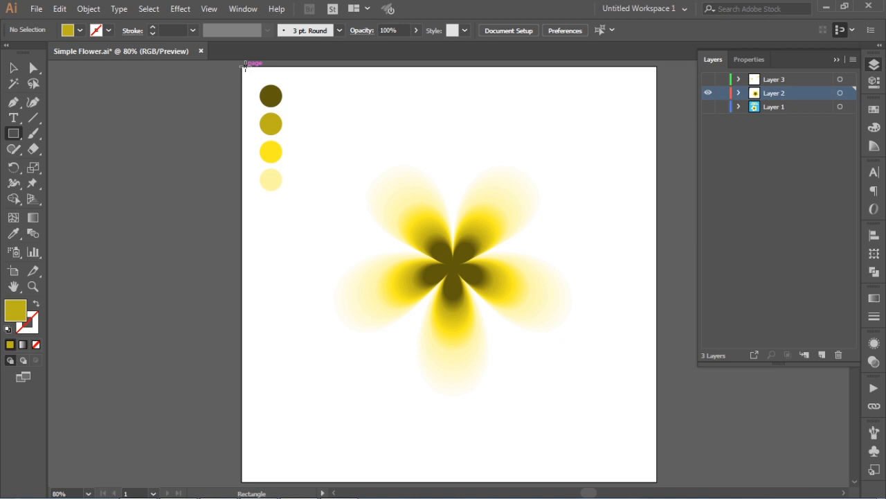
pyautogui.moveTo(245, 64); pyautogui.dragTo(655, 479)
# - Send the rectangle to the back behind the flower and align it with the artboard edge
pyautogui.click(13, 67)
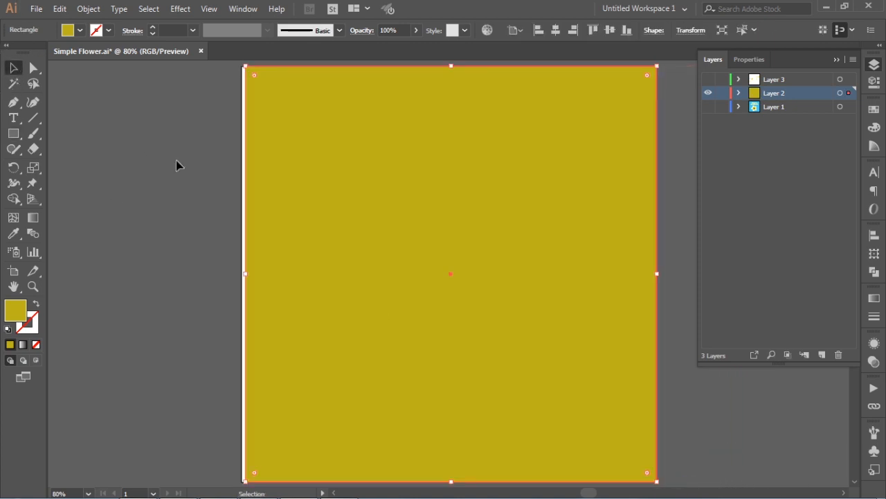
pyautogui.rightClick(253, 162)
pyautogui.moveTo(323, 367)
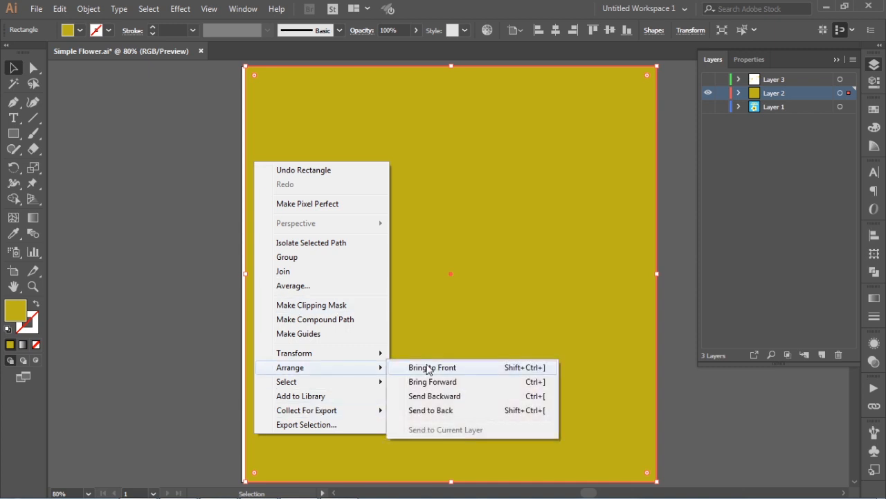
pyautogui.click(444, 413)
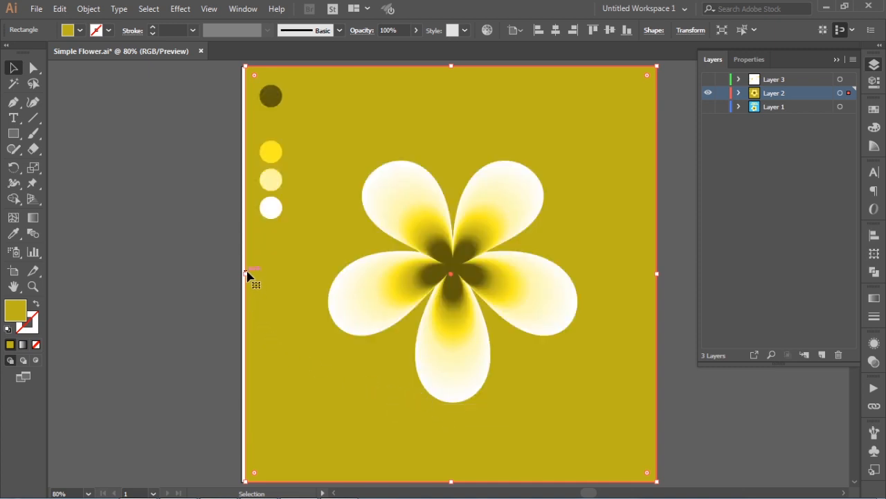
pyautogui.moveTo(242, 274); pyautogui.dragTo(449, 279)
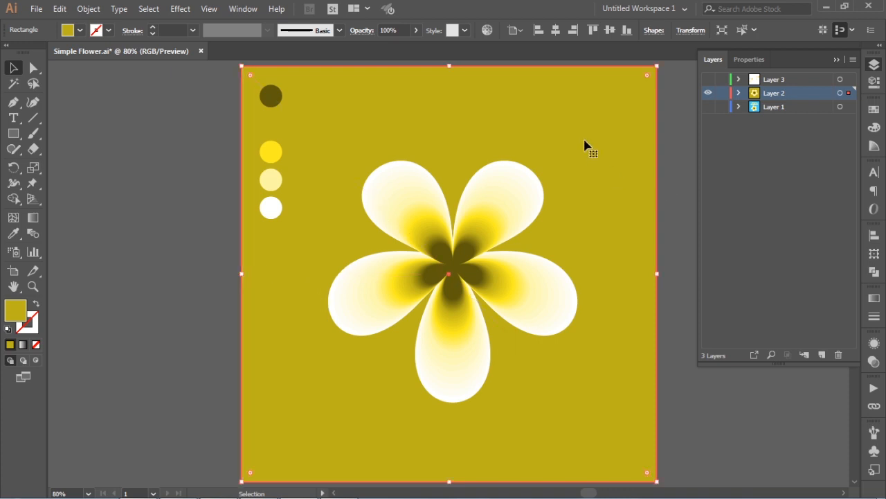
# - Fill the background rectangle with a light blue swatch
pyautogui.click(873, 114)
pyautogui.click(874, 111)
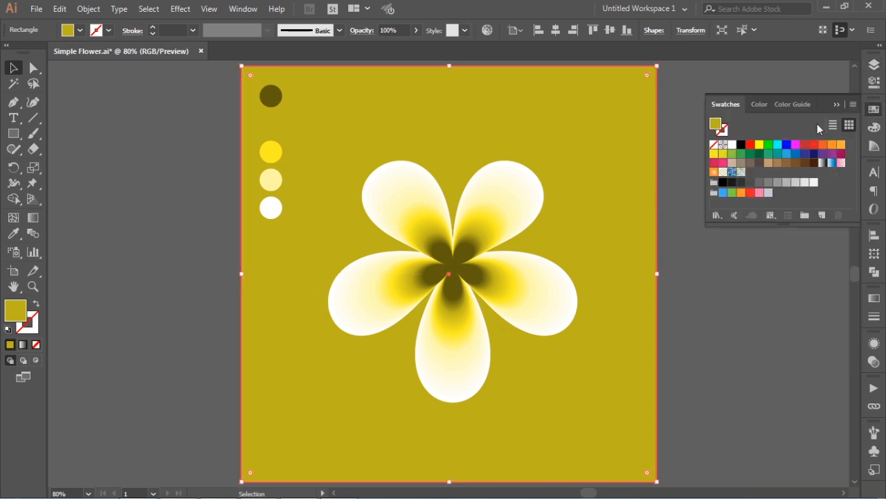
pyautogui.click(723, 192)
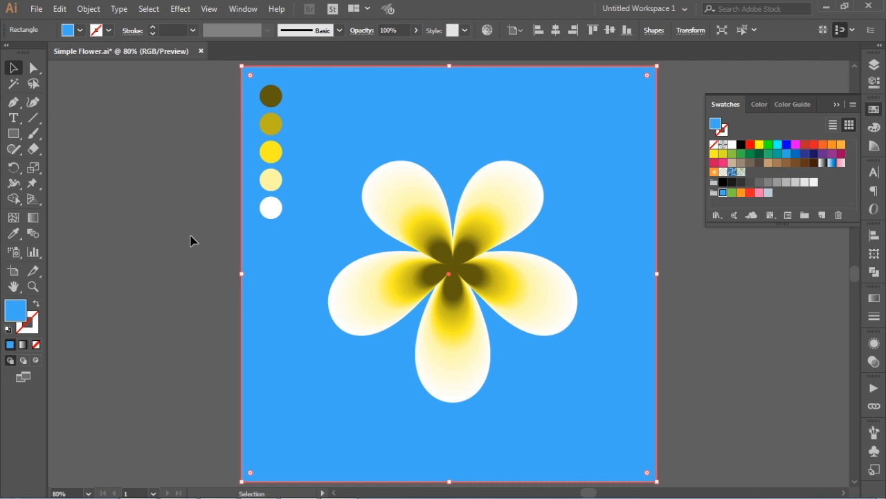
pyautogui.click(152, 257)
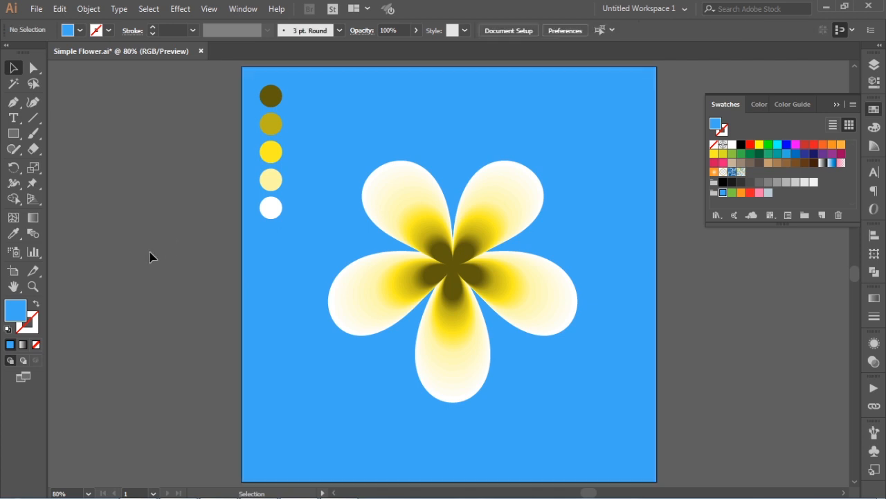
pyautogui.click(834, 105)
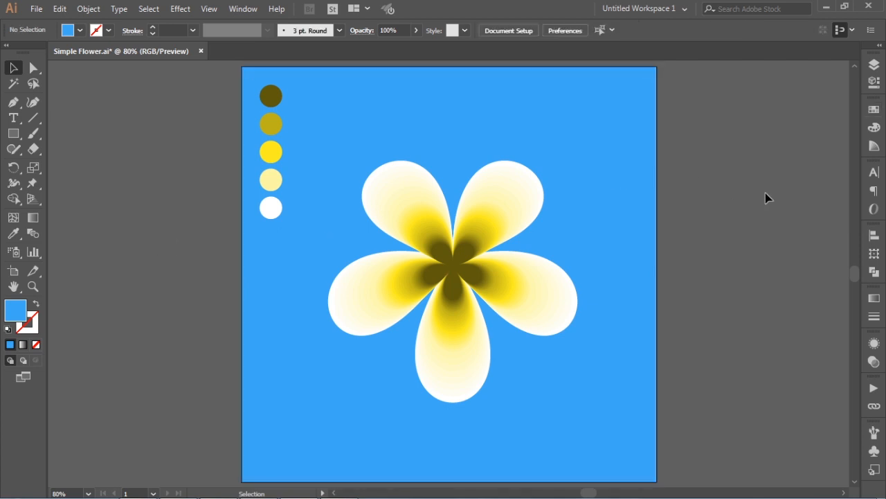